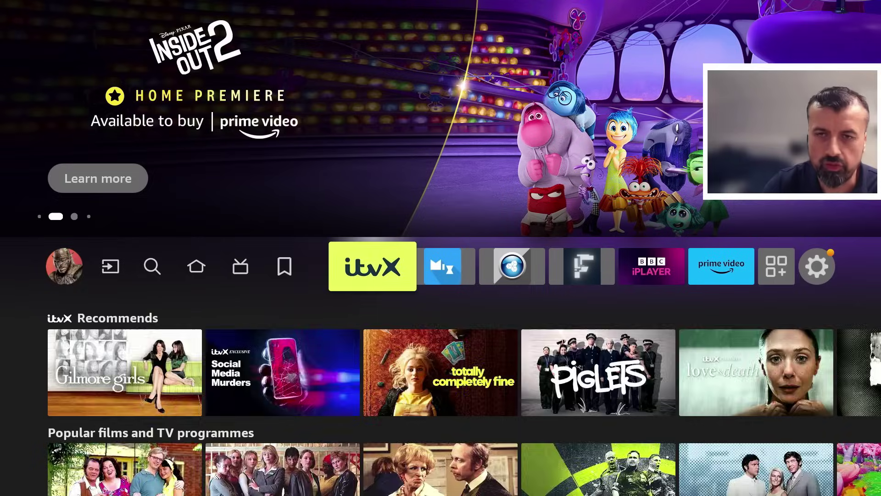
Open the Find search from the Fire TV home screen
key("Right")
key("Right")
key("Left")
key("Left")
key("Left")
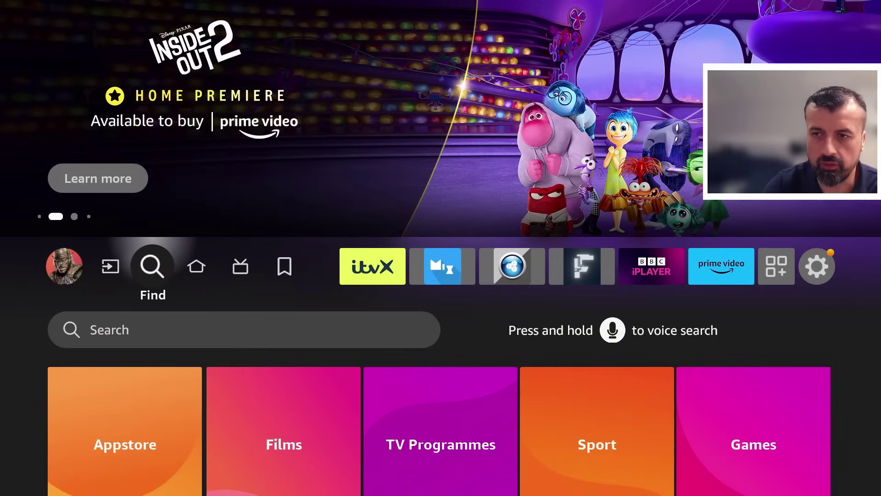
key("Down")
key("Return")
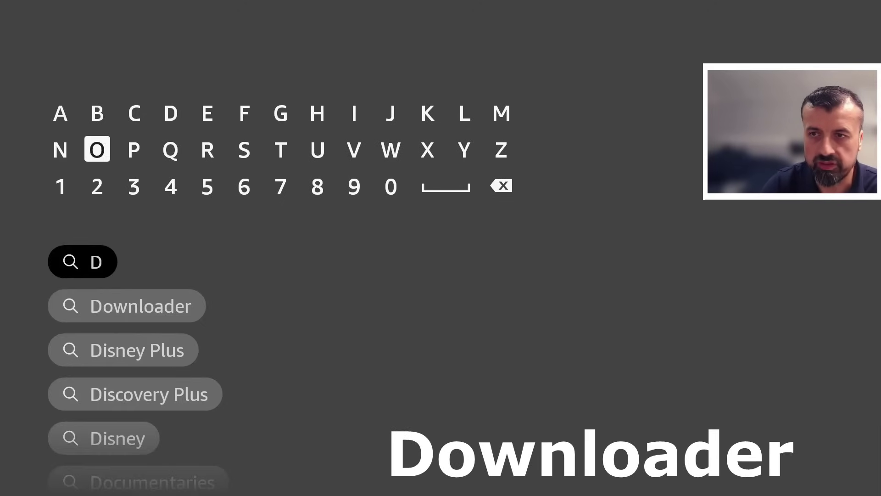
Narrow the search to "Do" and choose the Downloader suggestion
key("Return")
key("Right")
key("Right")
key("Right")
key("Right")
key("Right")
key("Down")
key("Down")
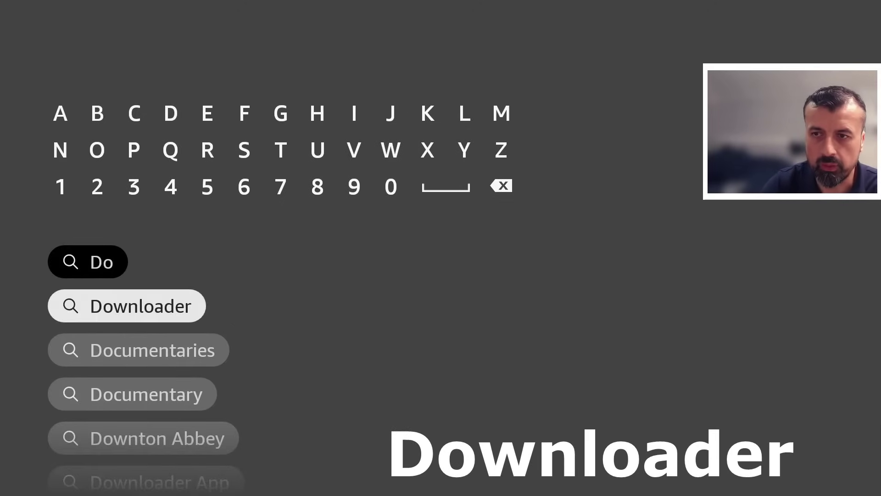
key("Return")
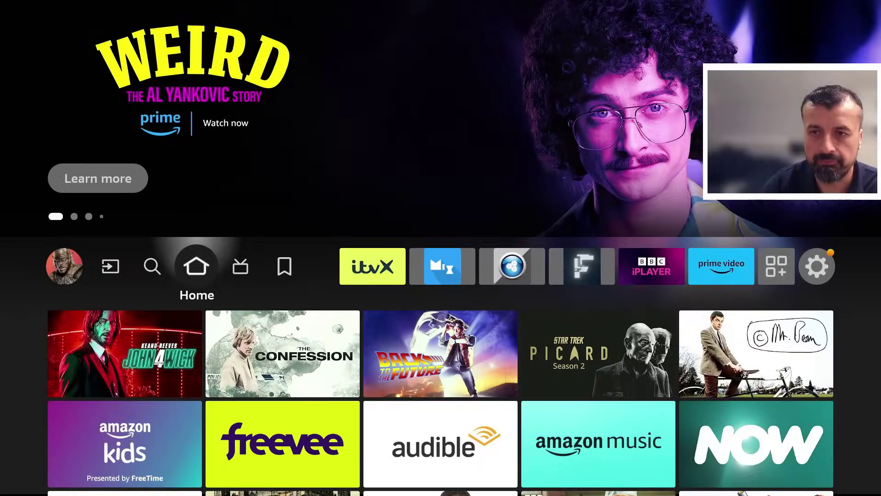
Open the About section of the My Fire TV settings
key("Left")
key("Left")
key("Left")
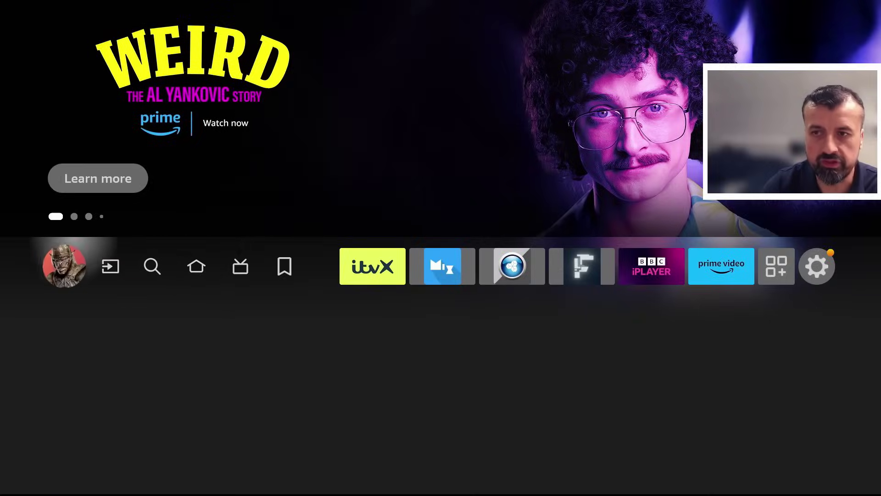
key("Left")
key("Down")
key("Down")
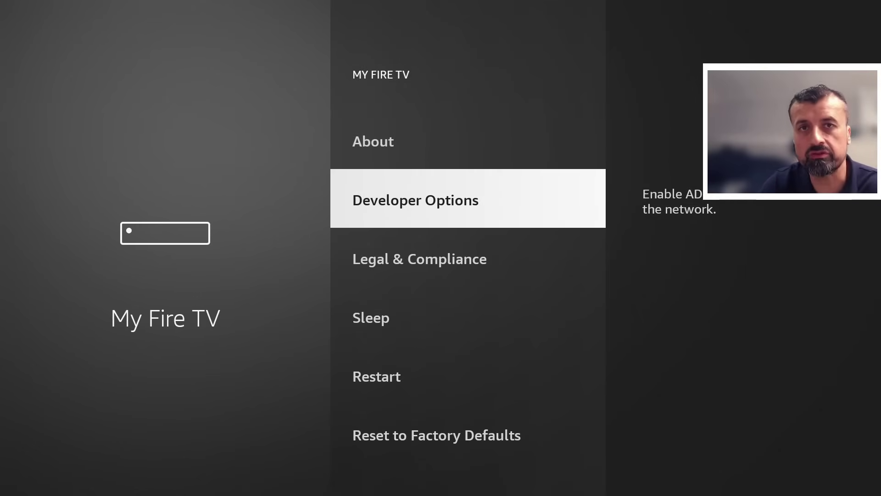
key("Up")
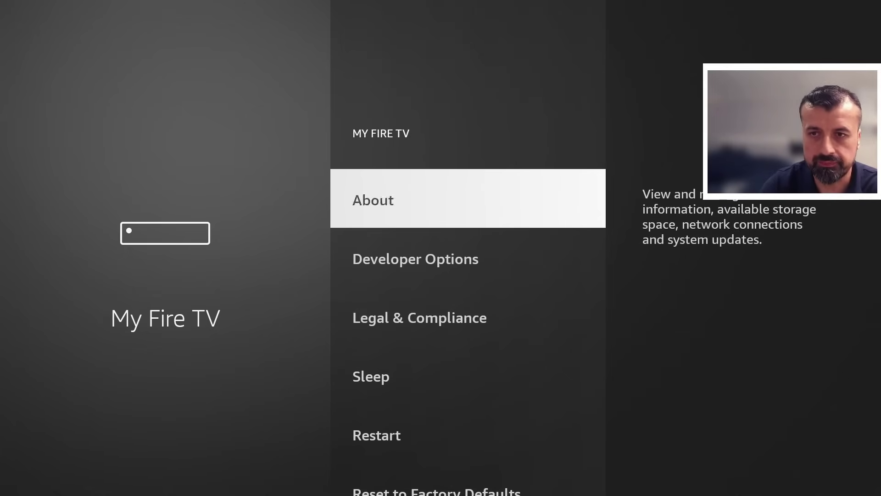
key("Return")
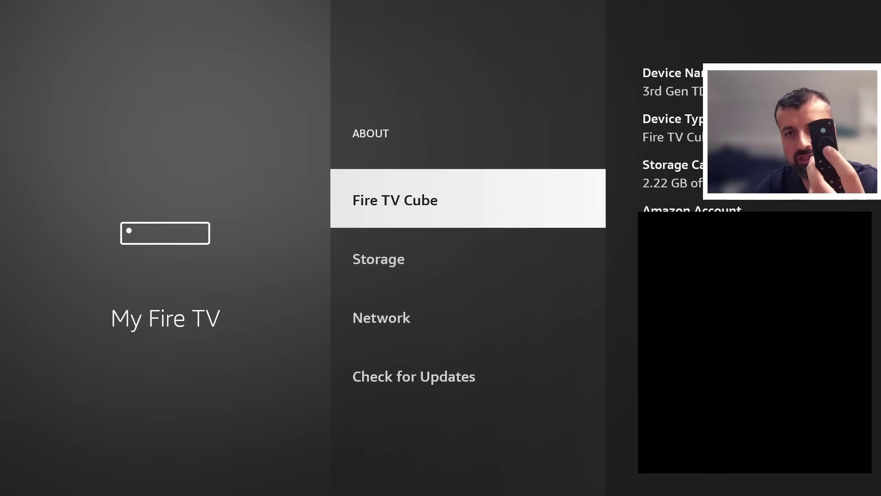
Try to unlock the developer options by repeatedly selecting the Fire TV Cube device entry
key("Return")
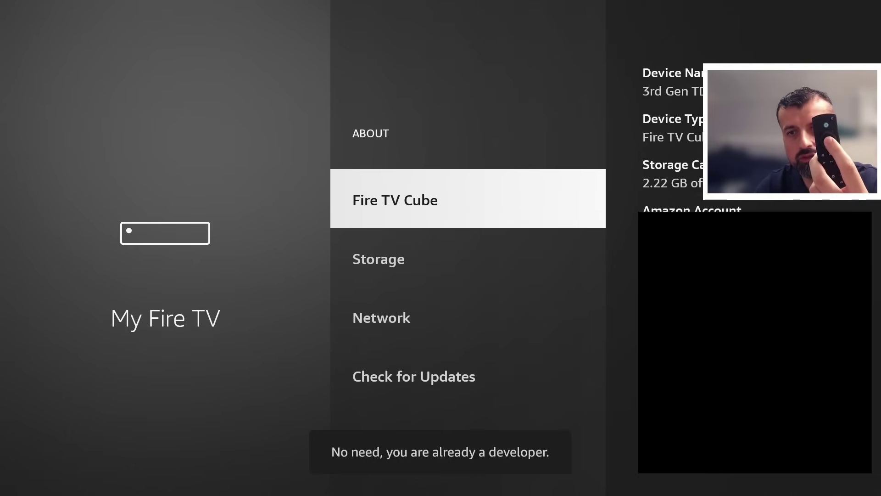
key("Return")
key("Return")
key("Return")
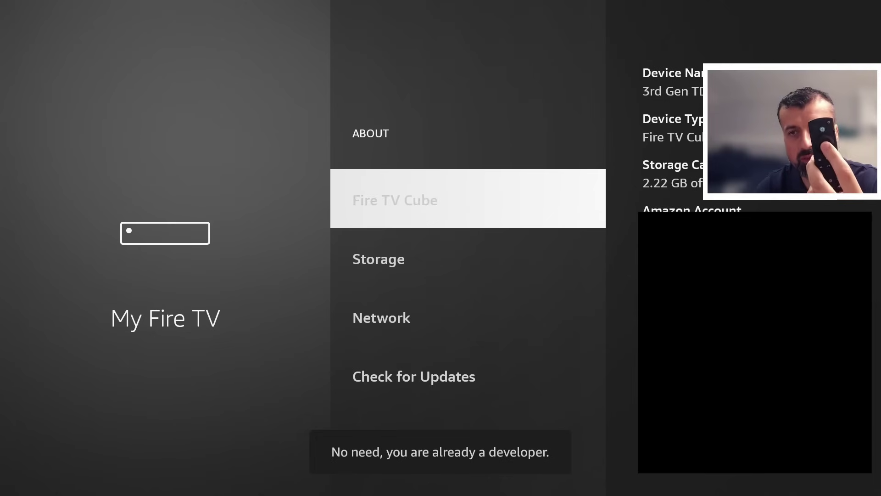
key("Return")
key("Return")
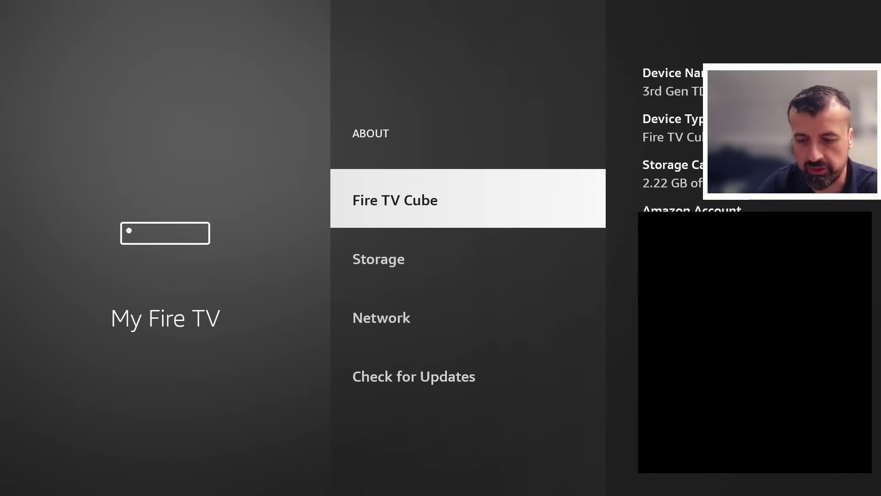
Return to My Fire TV and open the Install unknown apps list in Developer Options
key("Escape")
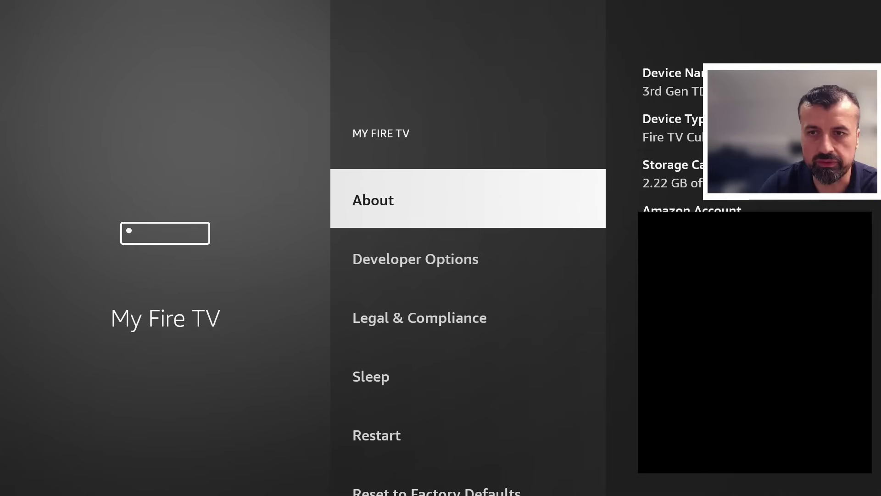
key("Down")
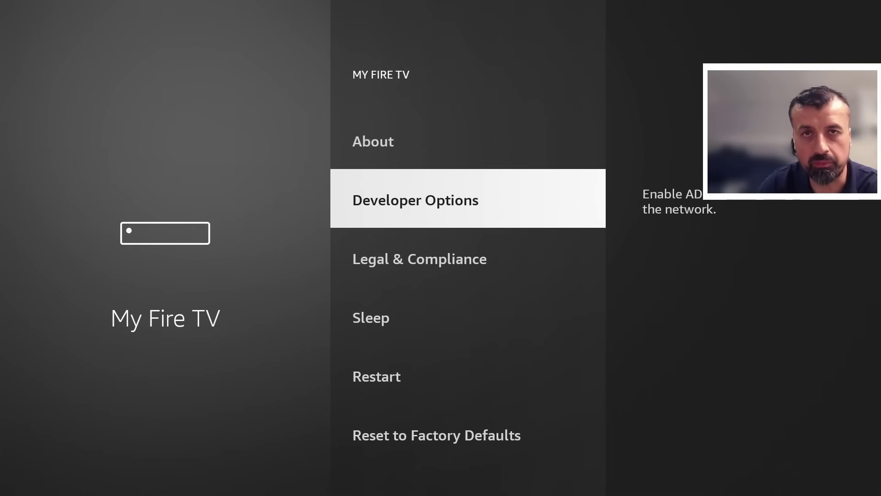
key("Return")
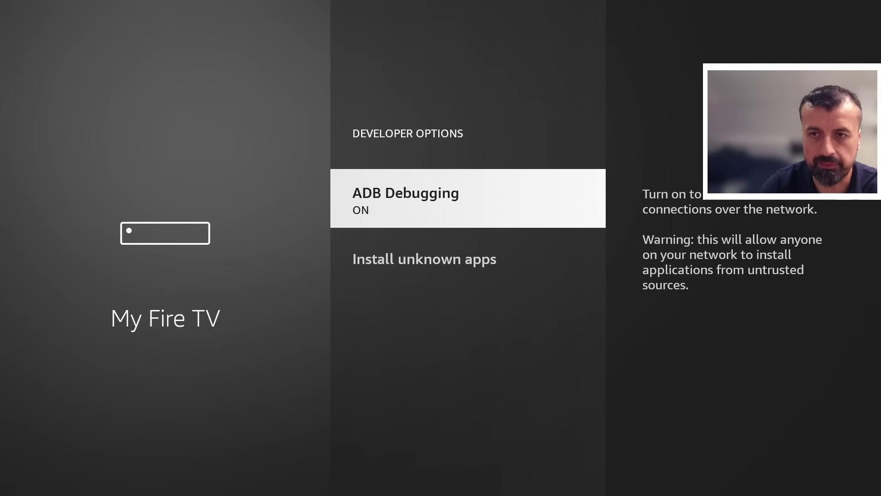
key("Down")
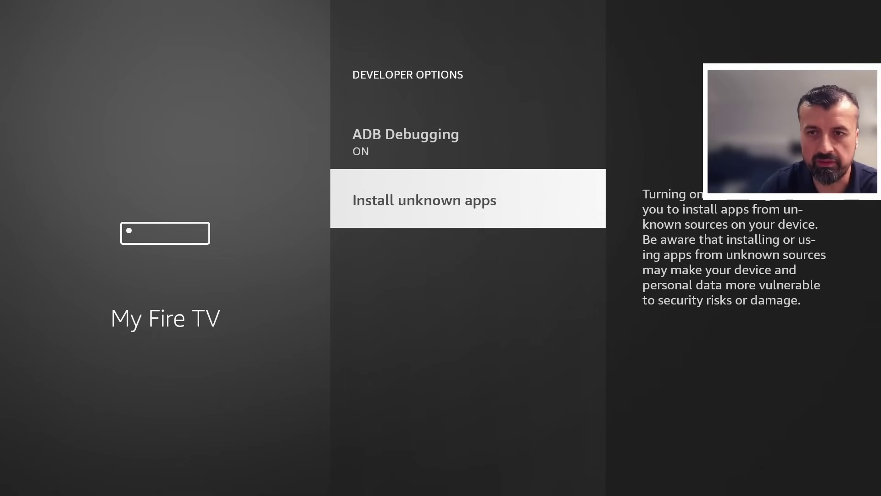
key("Return")
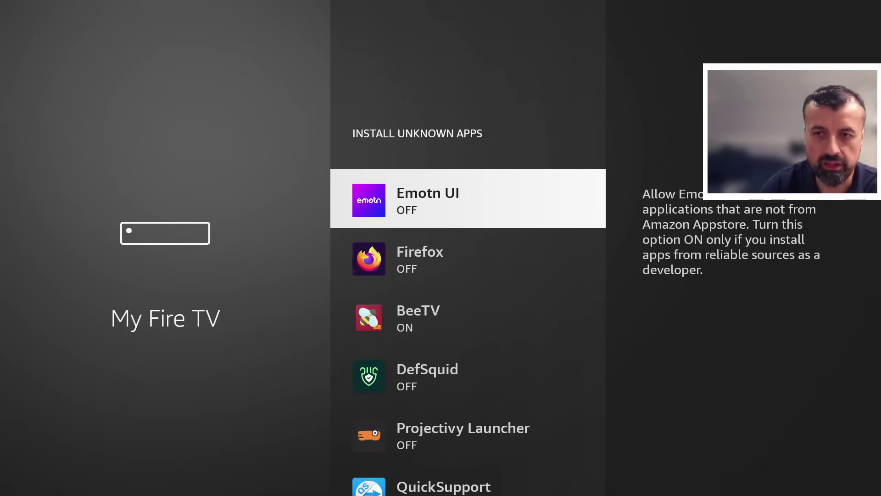
Allow Downloader to install unknown apps by switching its permission to ON
key("Down")
key("Down")
key("Down")
key("Down")
key("Down")
key("Down")
key("Down")
key("Down")
key("Down")
key("Down")
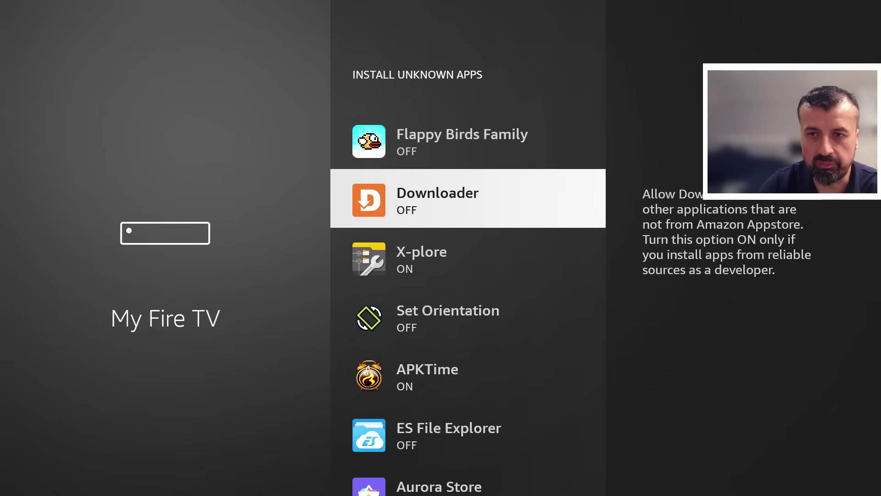
key("Return")
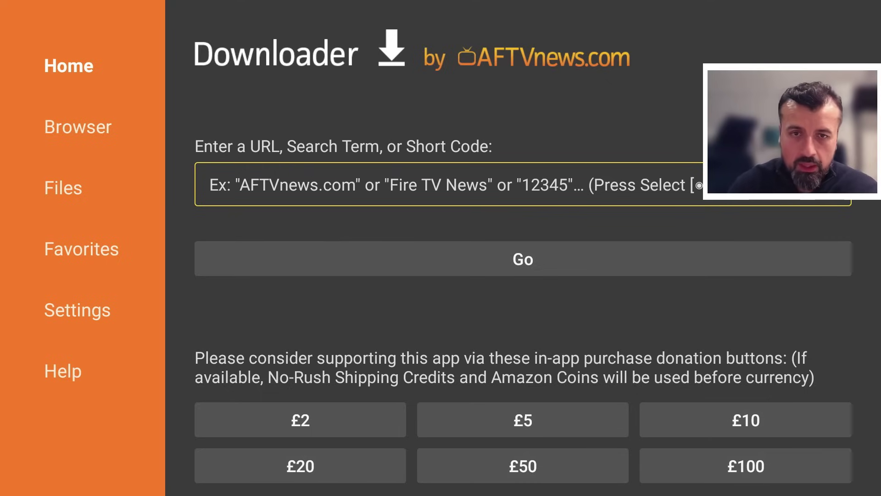
Enter the short code 729611 in Downloader and load the page it leads to
key("Return")
key("Down")
key("Left")
key("Left")
key("Left")
key("Up")
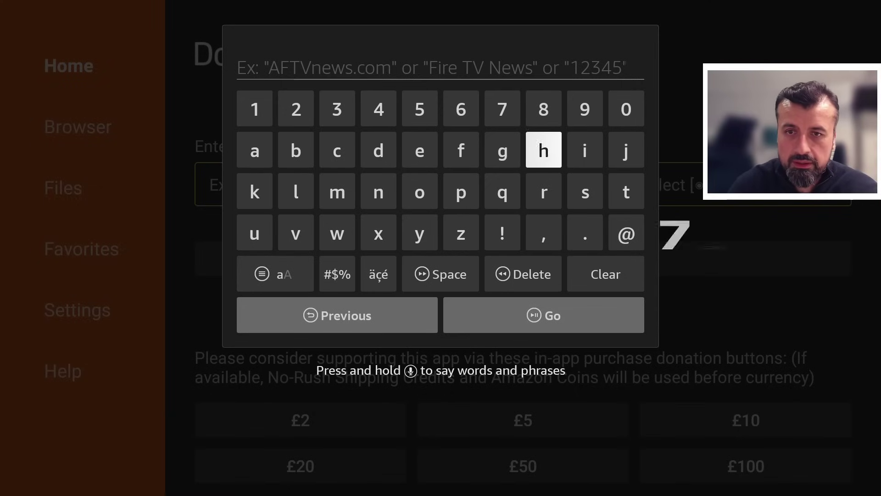
key("Up")
key("Left")
key("Return")
key("Left")
key("Left")
key("Left")
key("Left")
key("Left")
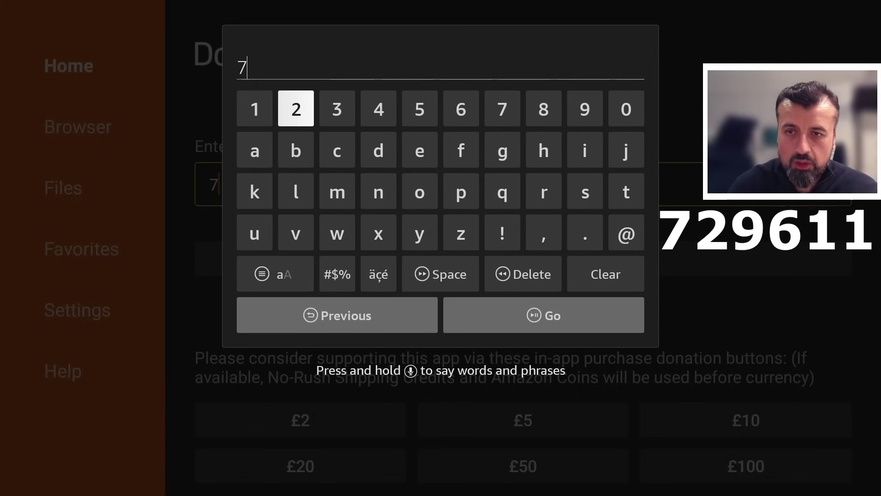
key("Return")
key("Left")
key("Left")
key("Left")
key("Return")
key("Right")
key("Right")
key("Right")
key("Right")
key("Right")
key("Right")
key("Right")
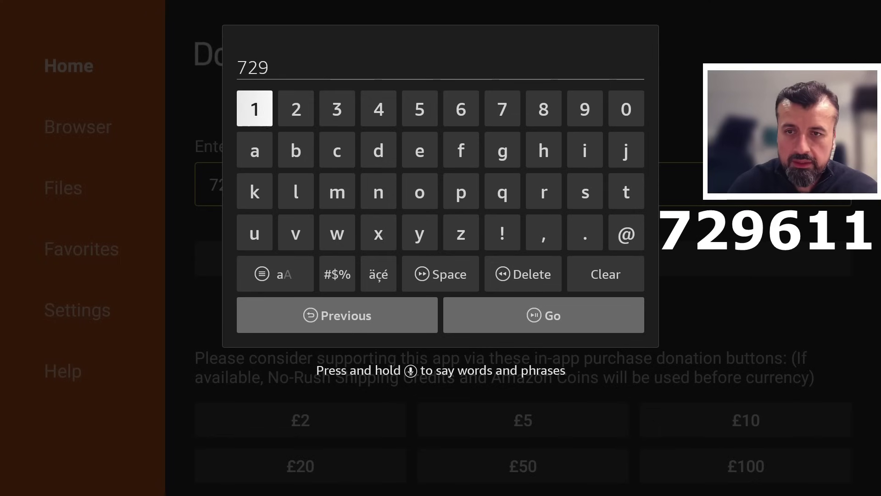
key("Return")
key("Left")
key("Left")
key("Left")
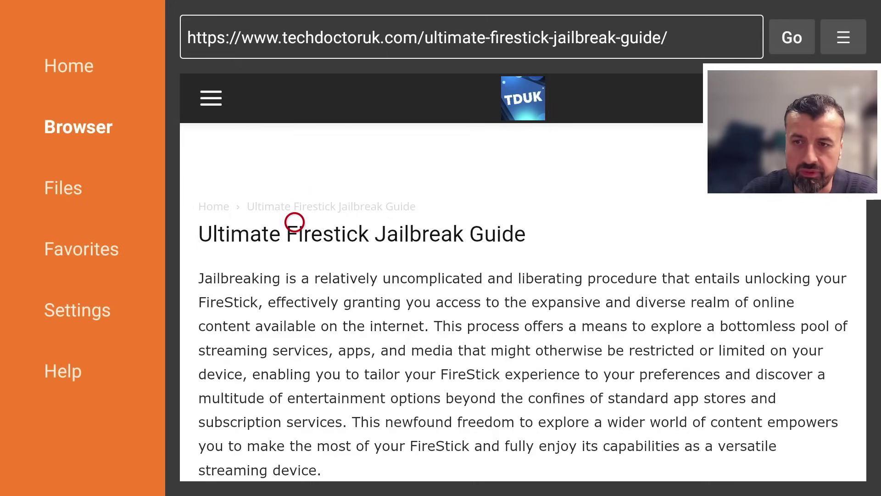
Open the "Ultimate App Store (FULLY Load Any Device)" link under Software Needed in the jailbreak guide
key("Down")
key("Down")
key("Down")
key("Down")
key("Down")
key("Down")
key("Down")
key("Down")
key("Down")
key("Down")
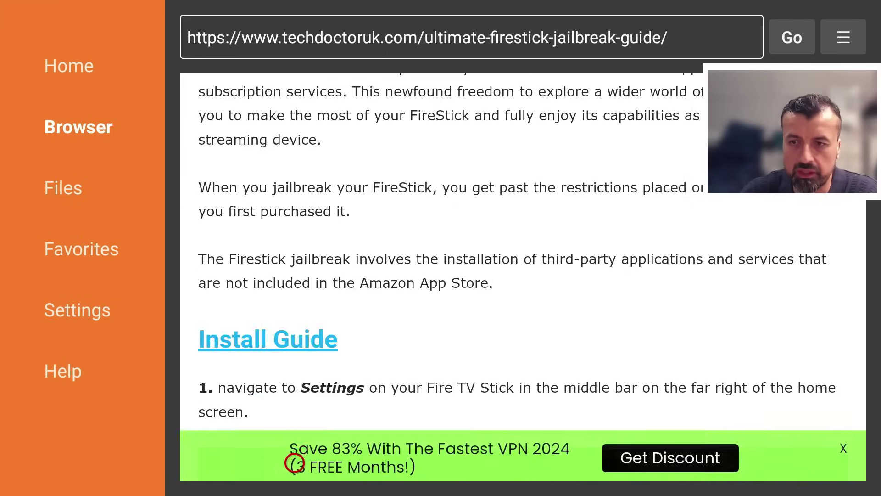
key("Down")
key("Down")
key("Down")
key("Down")
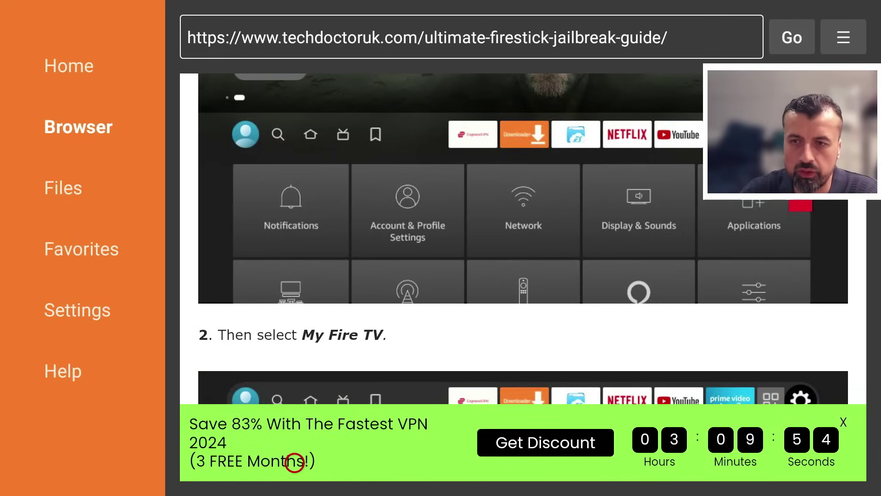
key("Down")
key("Down")
key("Down")
key("Down")
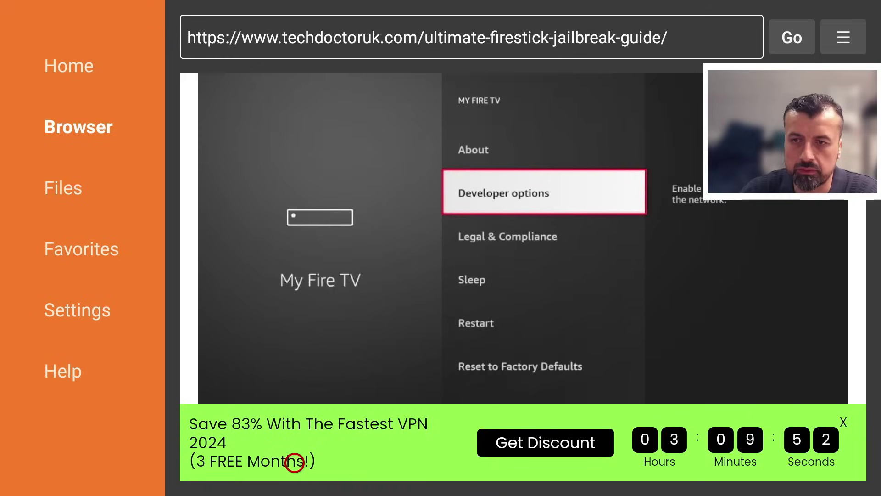
key("Down")
key("Down")
key("Down")
key("Down")
key("Down")
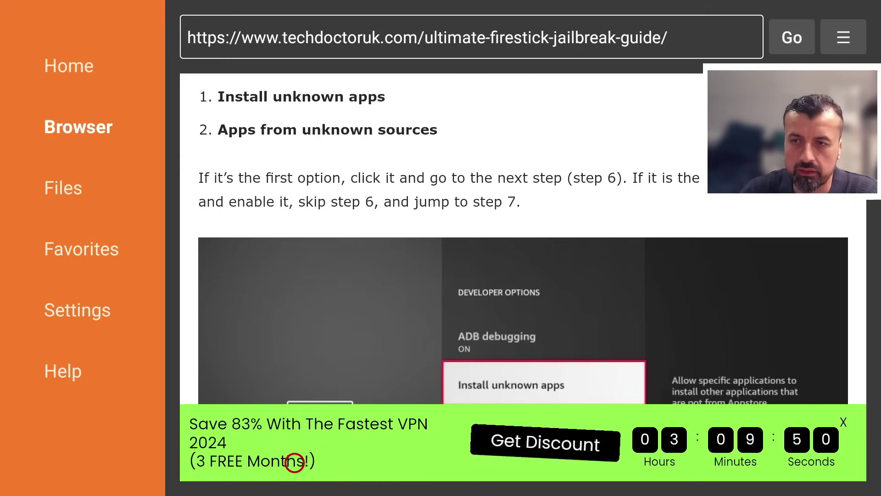
key("Down")
key("Down")
key("Down")
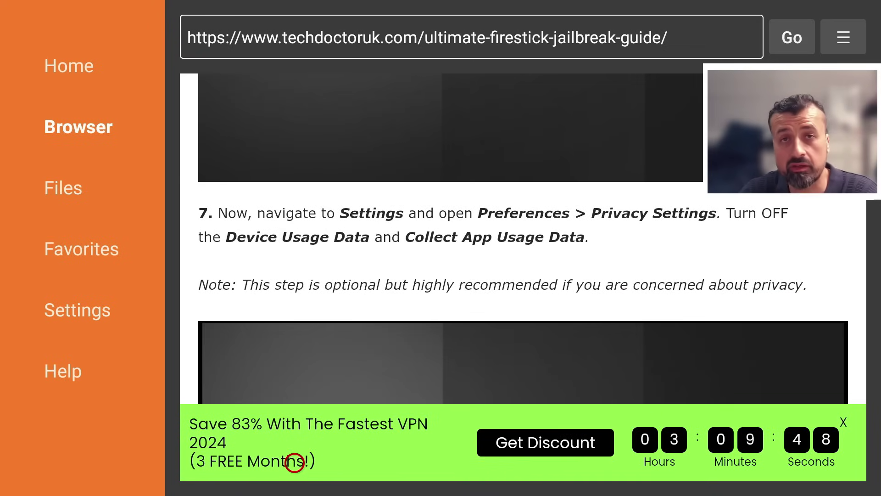
key("Down")
key("Down")
key("Down")
key("Down")
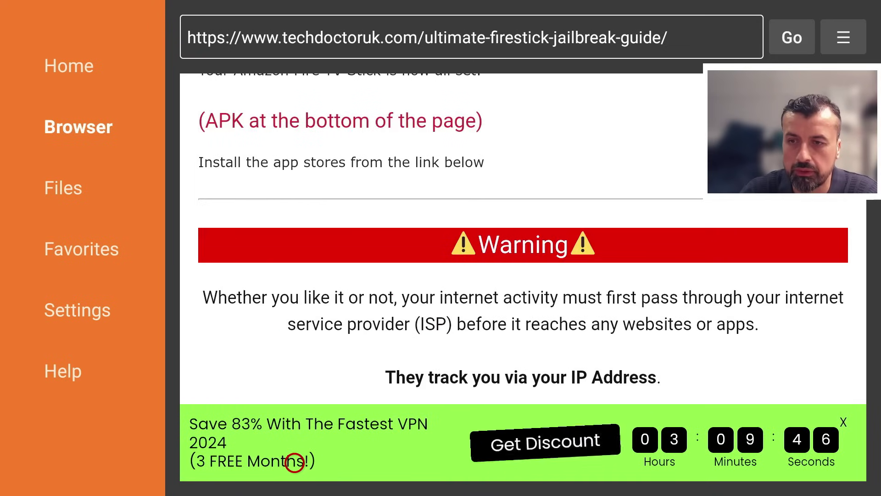
key("Down")
key("Down")
key("Down")
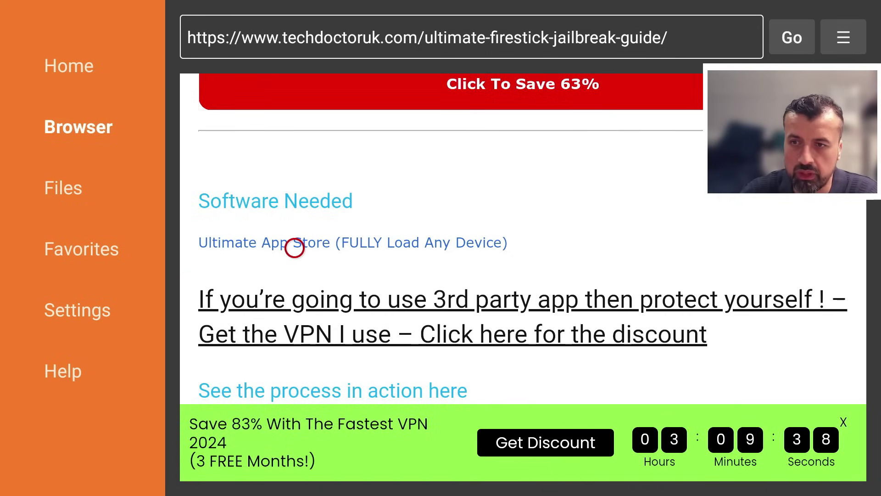
left_click(294, 248)
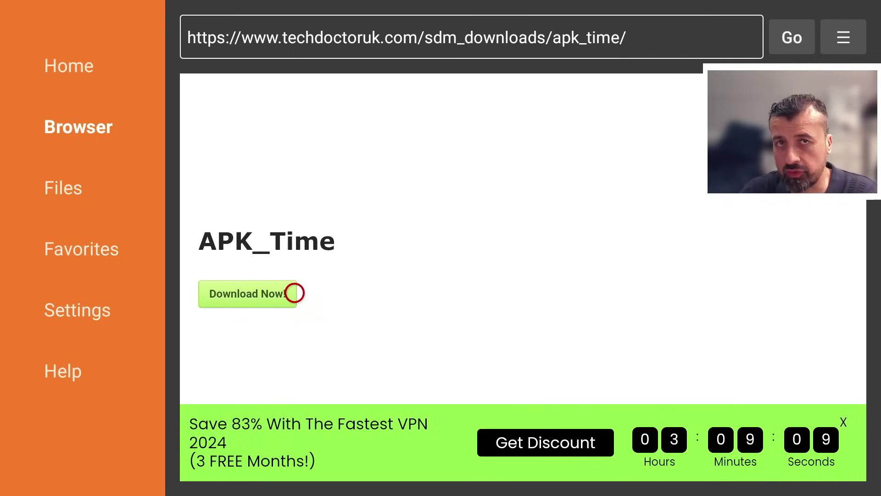
Download the APK_Time file, install the APKTime app and close the installer
left_click(294, 293)
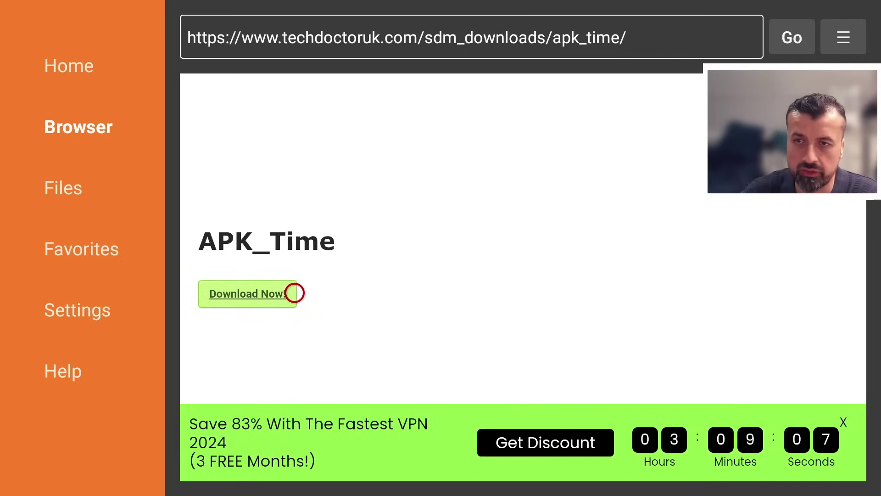
left_click(294, 293)
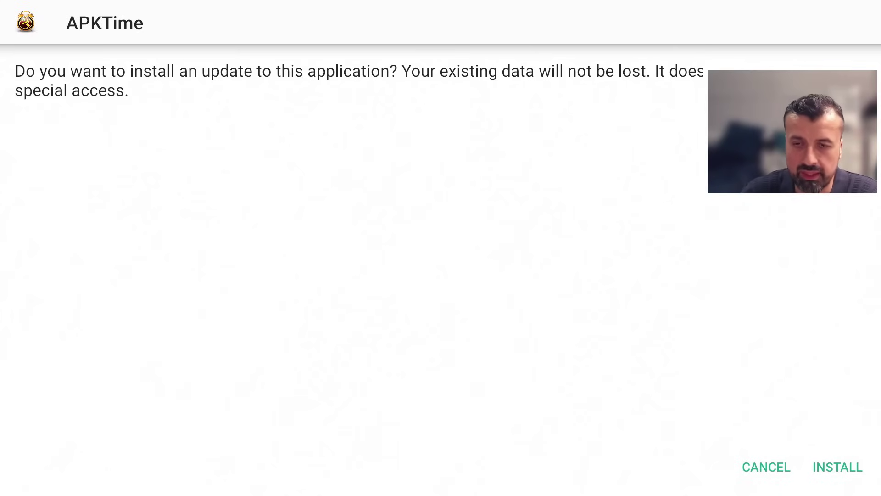
key("Right")
key("Return")
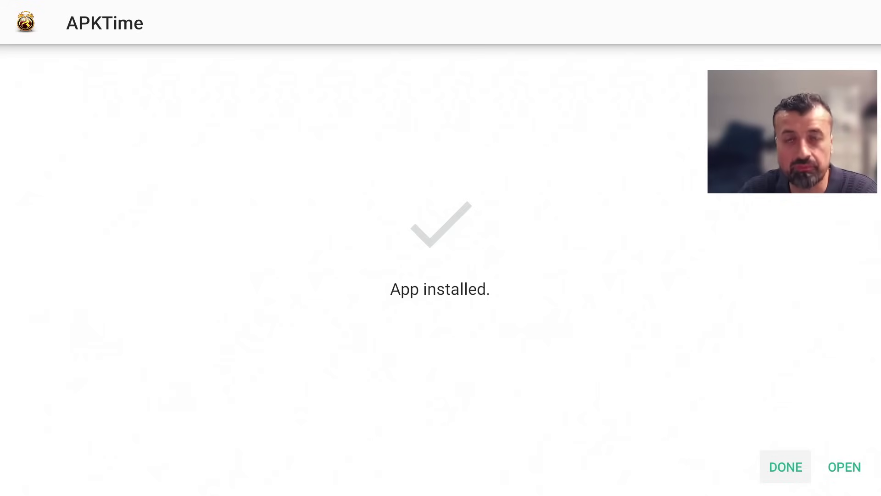
key("Return")
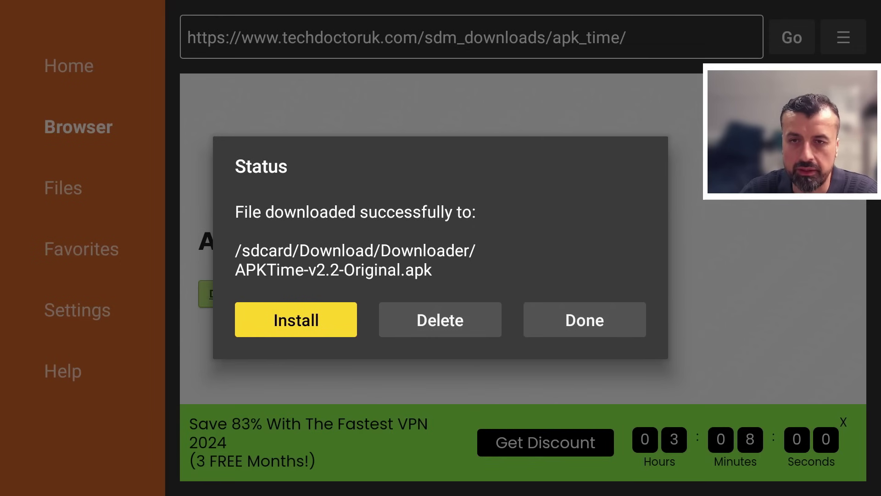
Open the list of apps that may install unknown apps in the Developer Options of My Fire TV
key("Home")
key("Left")
key("Left")
key("Left")
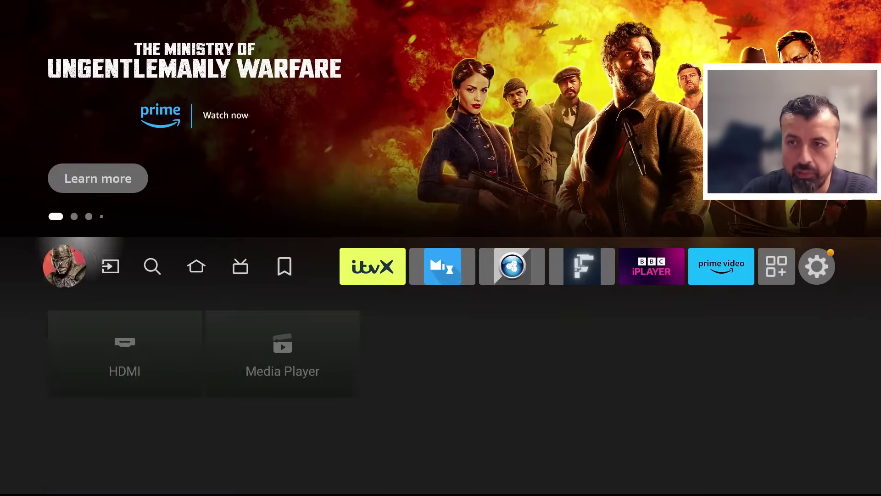
key("Left")
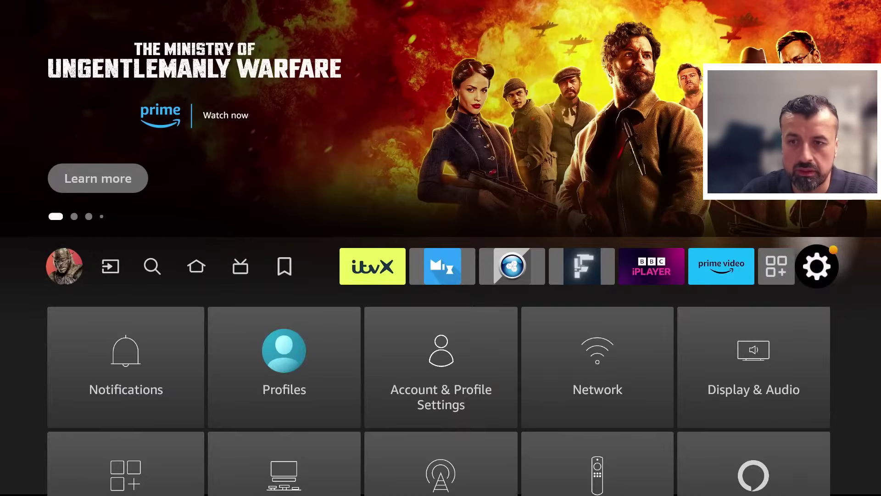
key("Down")
key("Down")
key("Down")
key("Right")
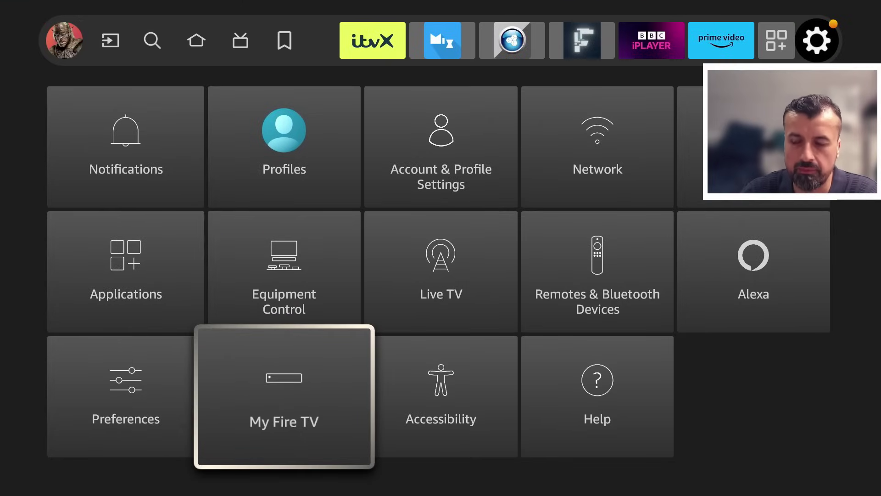
key("Return")
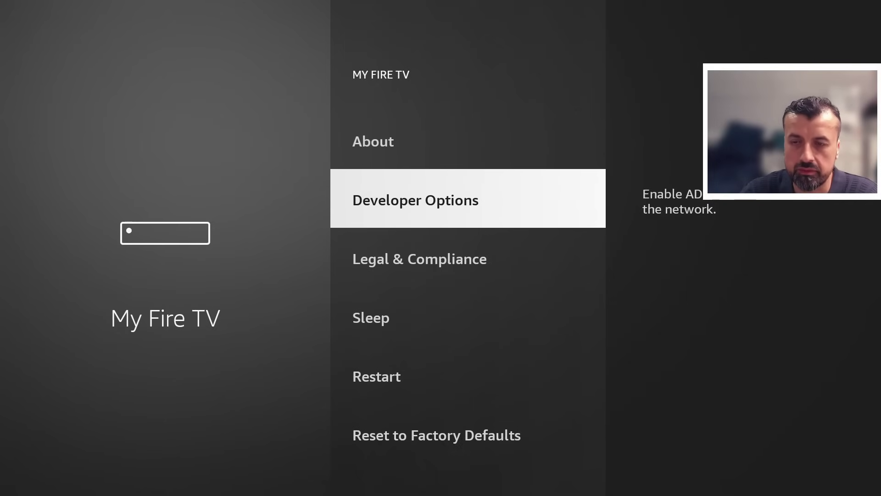
key("Return")
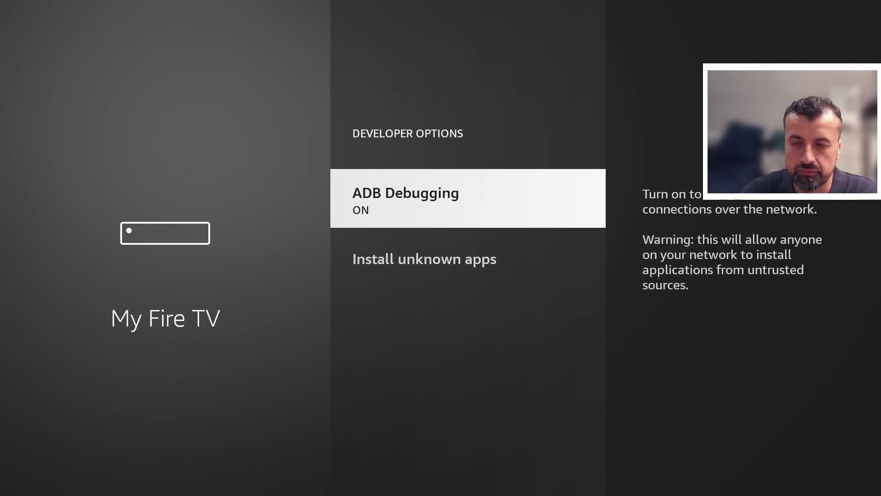
key("Down")
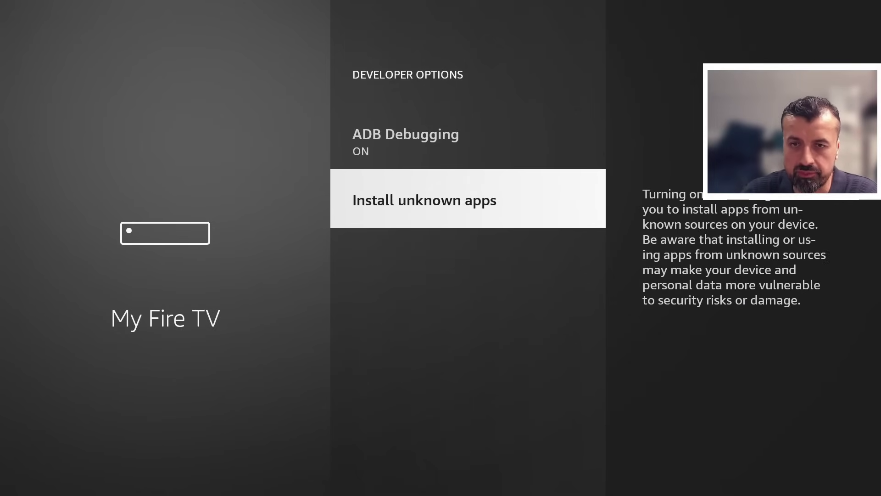
key("Return")
Allow APKTime to install unknown apps by switching its permission to ON
key("Down")
key("Down")
key("Down")
key("Down")
key("Down")
key("Down")
key("Down")
key("Down")
key("Down")
key("Down")
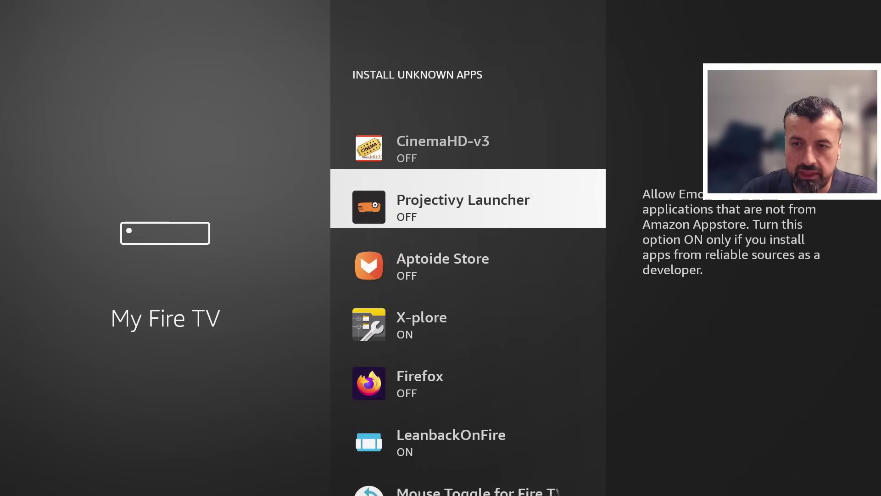
key("Down")
key("Down")
key("Down")
key("Down")
key("Down")
key("Down")
key("Down")
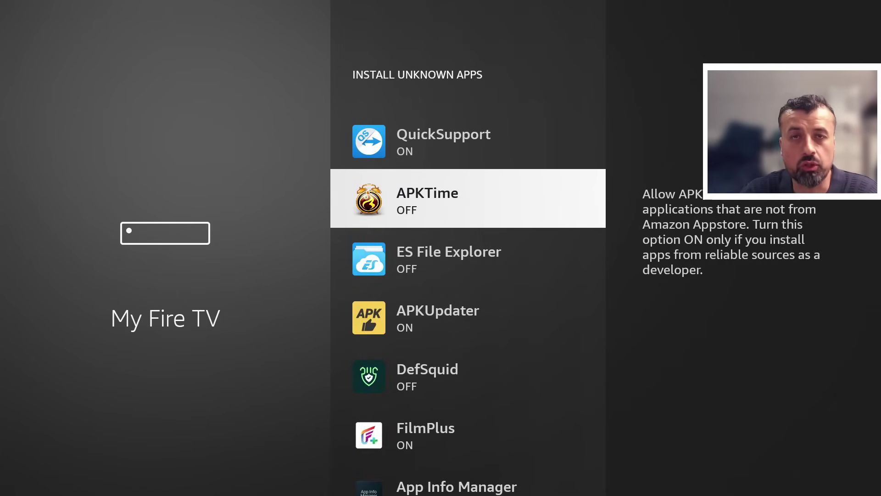
key("Return")
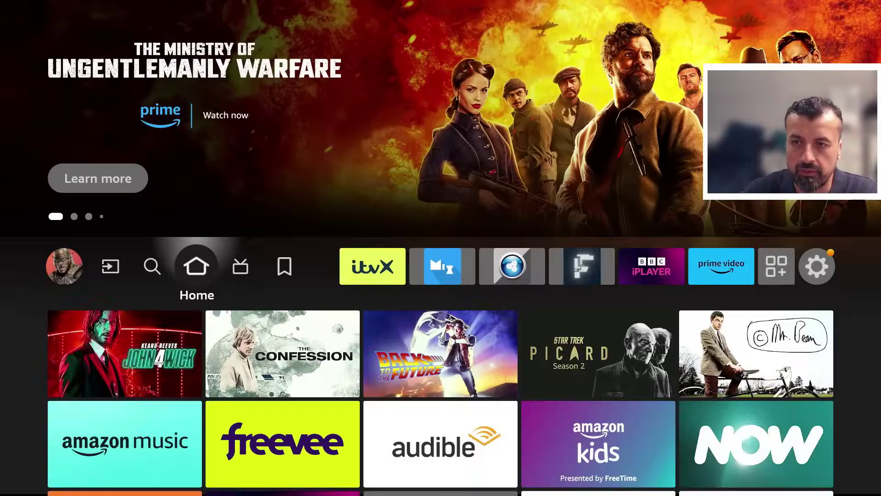
Launch APKTime from the full list of installed apps and channels
key("Left")
key("Left")
key("Left")
key("Left")
key("Return")
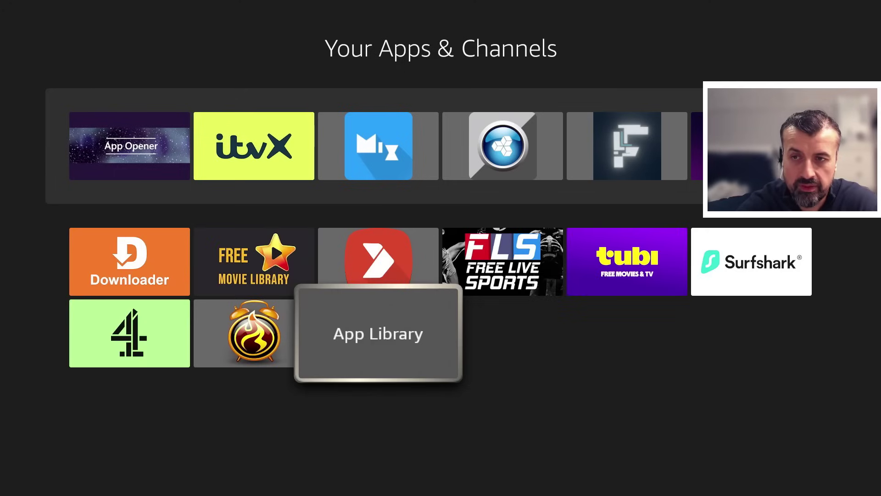
key("Left")
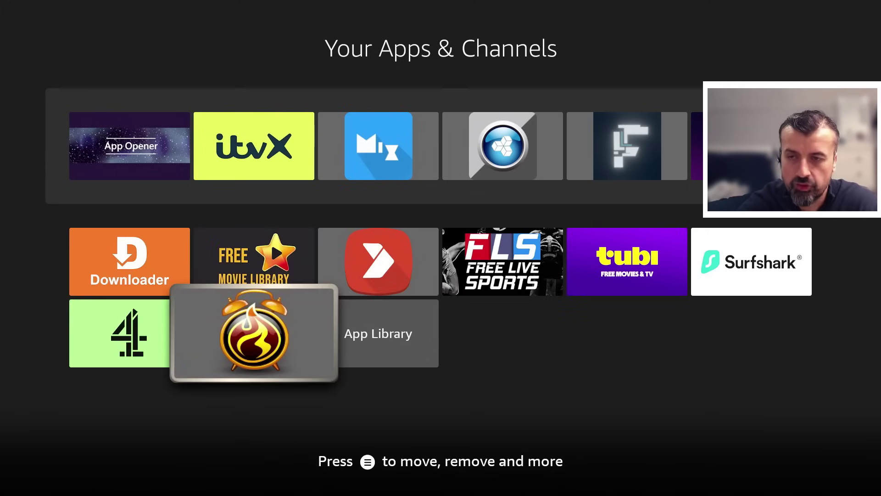
key("Return")
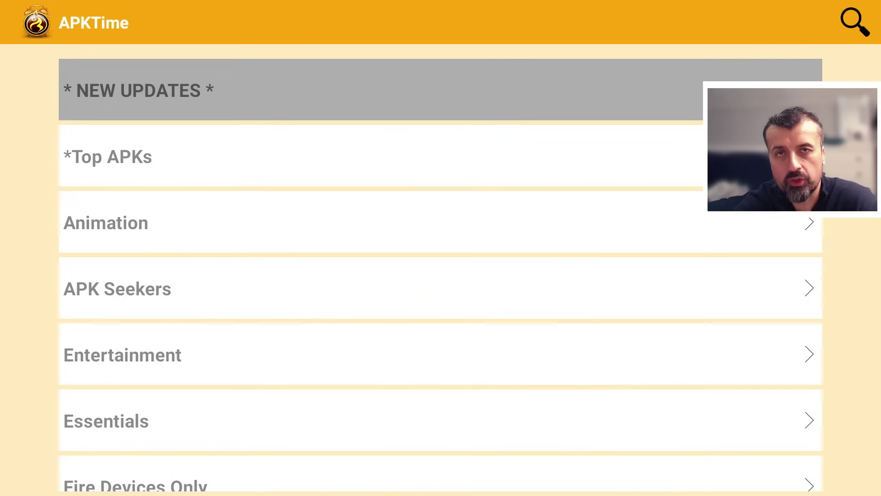
Open the Essentials category in APKTime
key("Down")
key("Down")
key("Down")
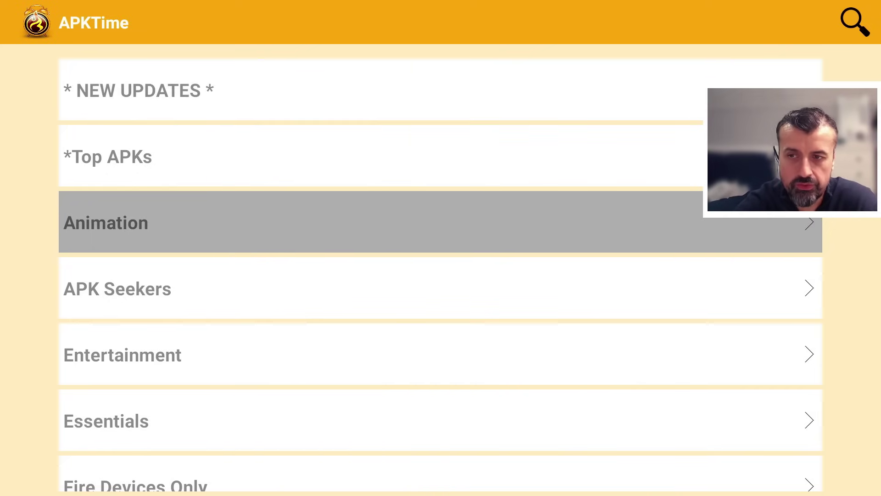
key("Down")
key("Down")
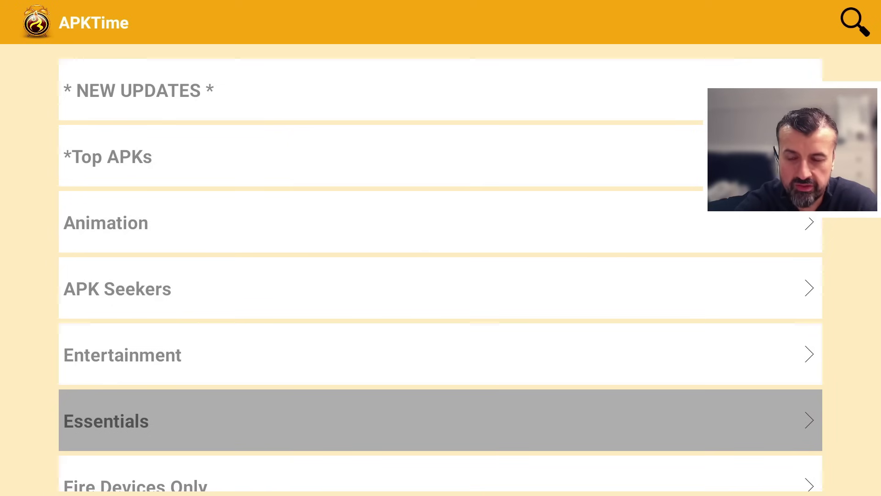
key("Return")
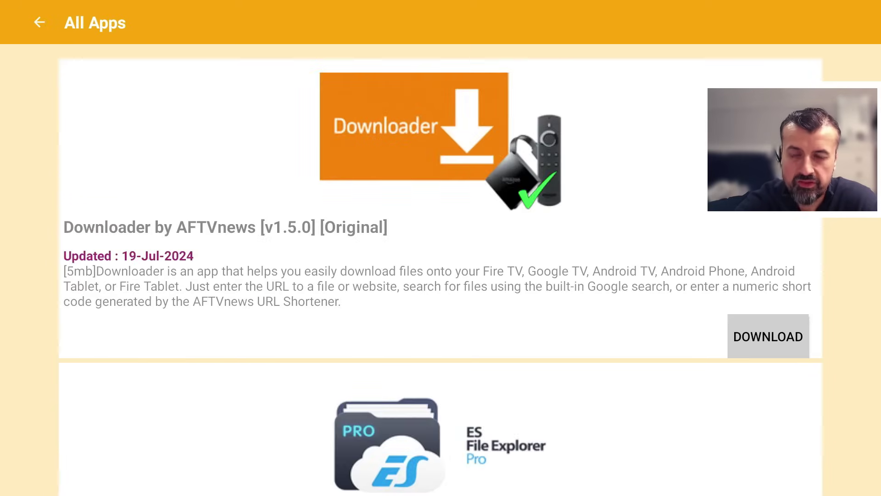
Download ES File Explorer File Manager v4.4.2.14 [Premium] [Mod Lite] [32bit], install it and close the installer
key("Down")
key("Down")
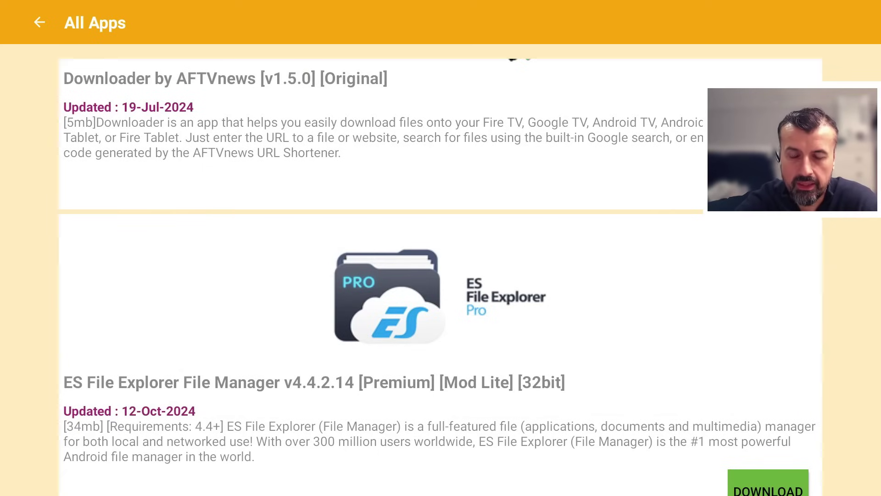
key("Return")
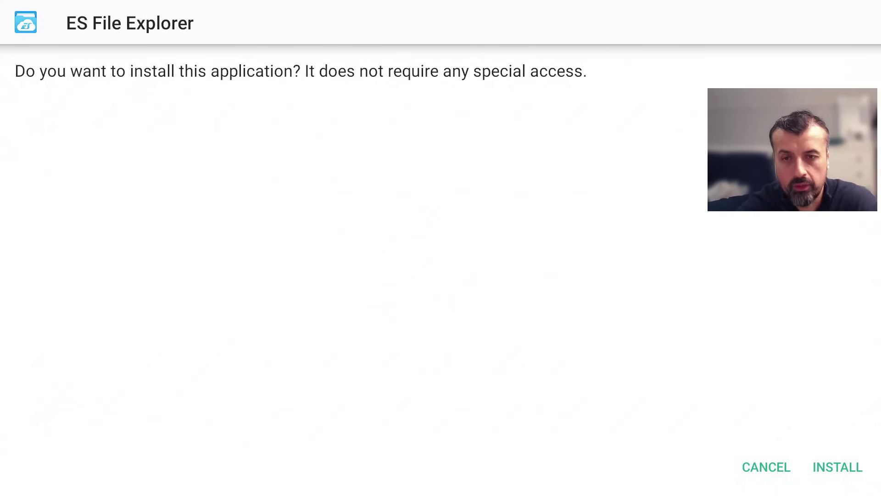
key("Down")
key("Right")
key("Return")
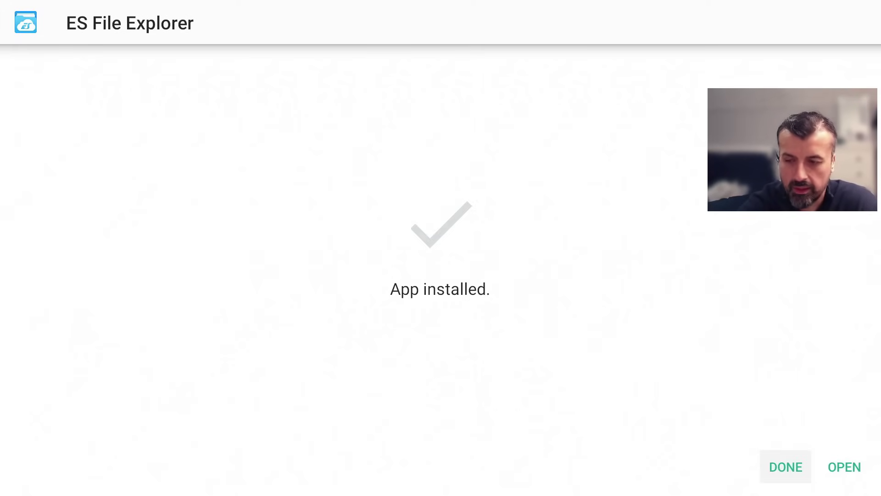
key("Return")
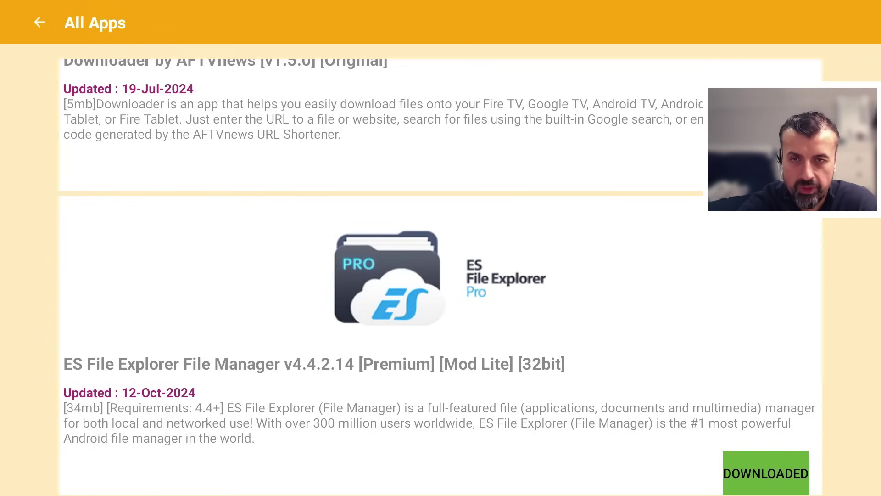
Launch the newly installed ES File Explorer from the full list of installed apps and channels
key("Home")
key("Left")
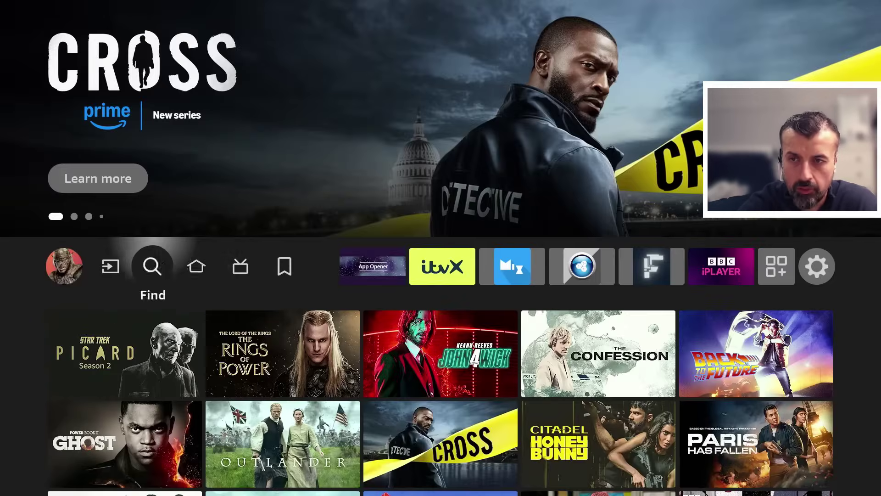
key("Left")
key("Left")
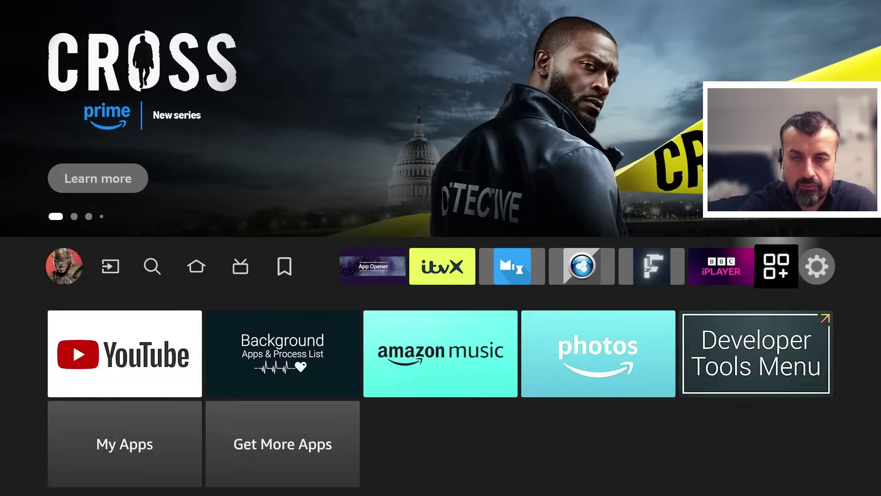
key("Return")
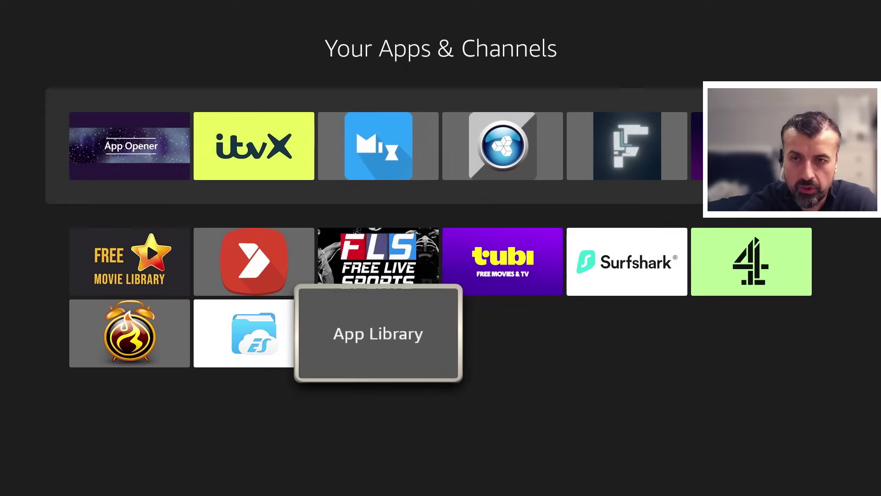
key("Left")
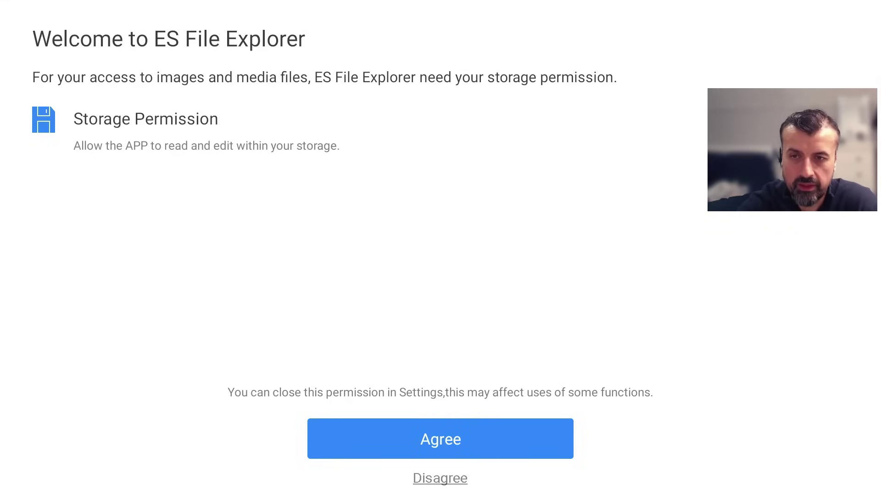
key("Return")
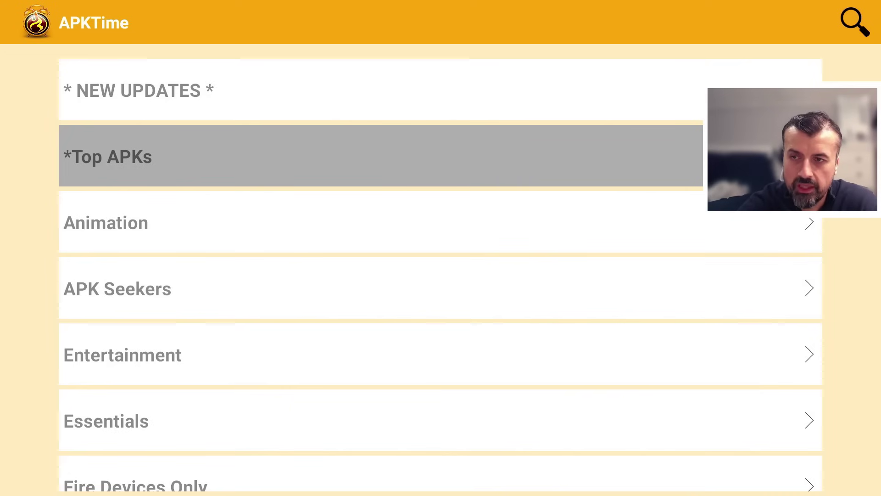
key("Down")
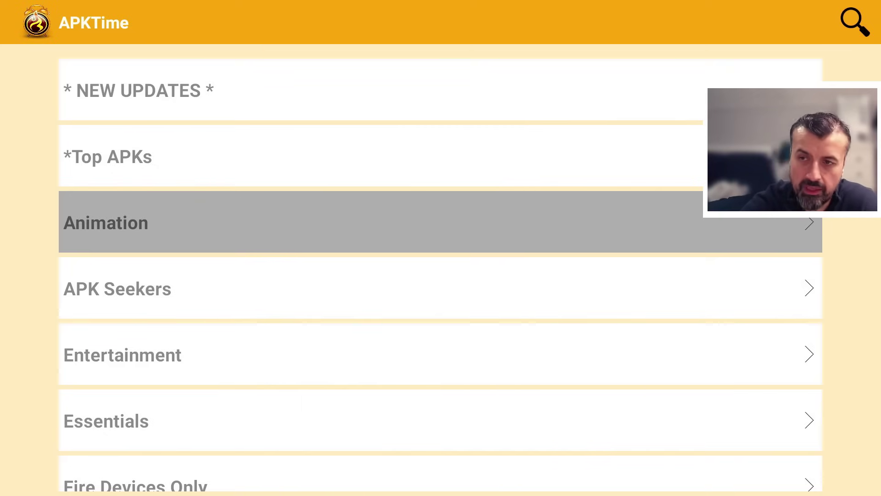
key("Down")
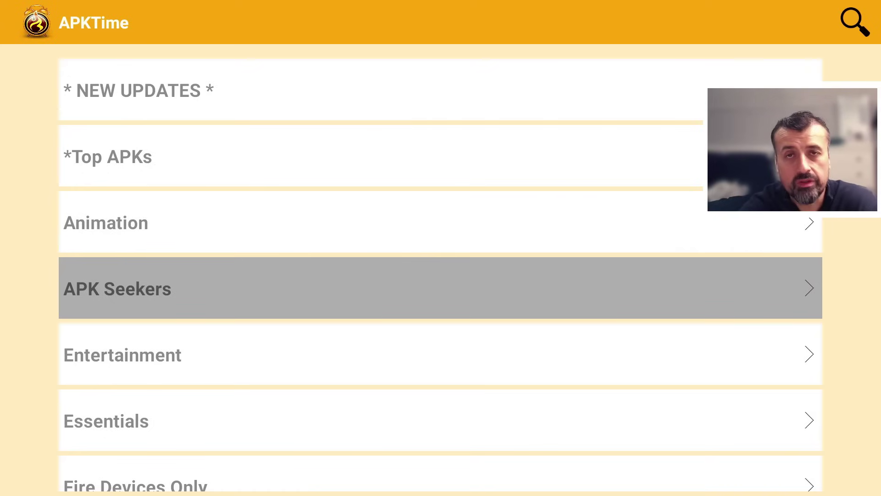
key("Down")
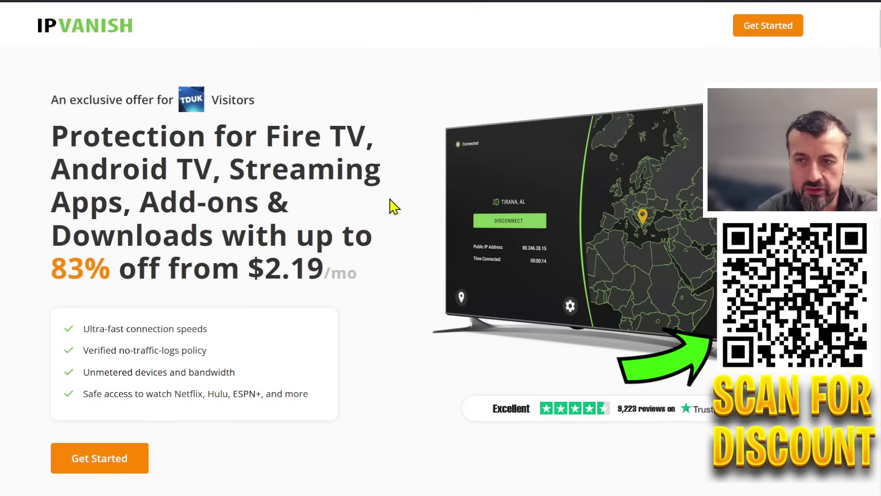
Review the connection speed, no-logs policy and monthly price on the IPVanish offer page, down to its Essential VPN plans
left_click_drag(83, 328, 256, 335)
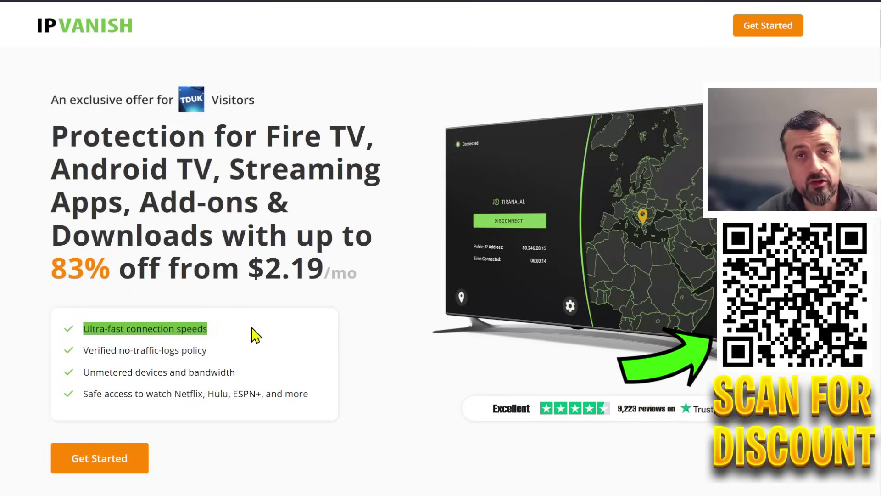
left_click(123, 351)
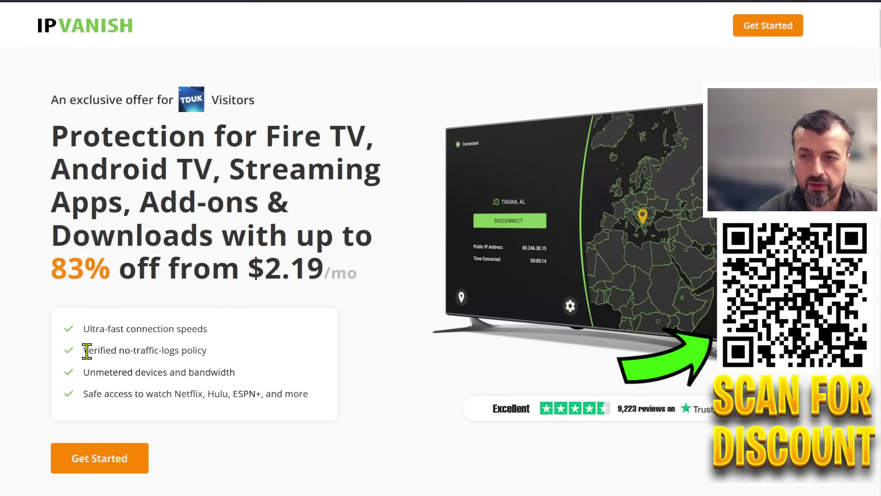
left_click_drag(87, 351, 210, 360)
left_click(215, 360)
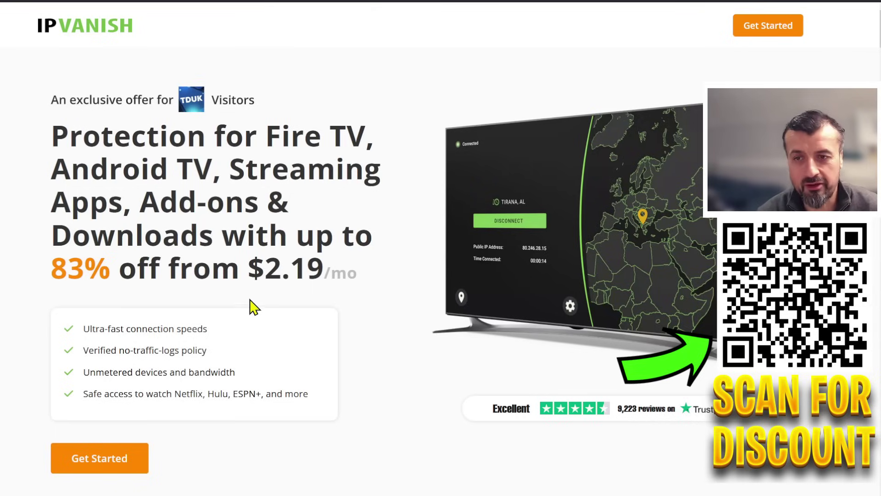
left_click_drag(250, 273, 352, 269)
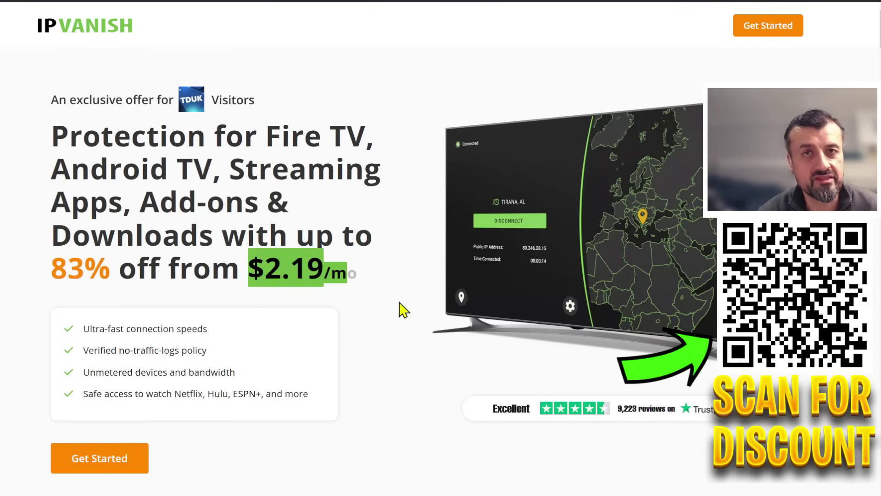
scroll(404, 309, "down", 6)
scroll(403, 309, "down", 4)
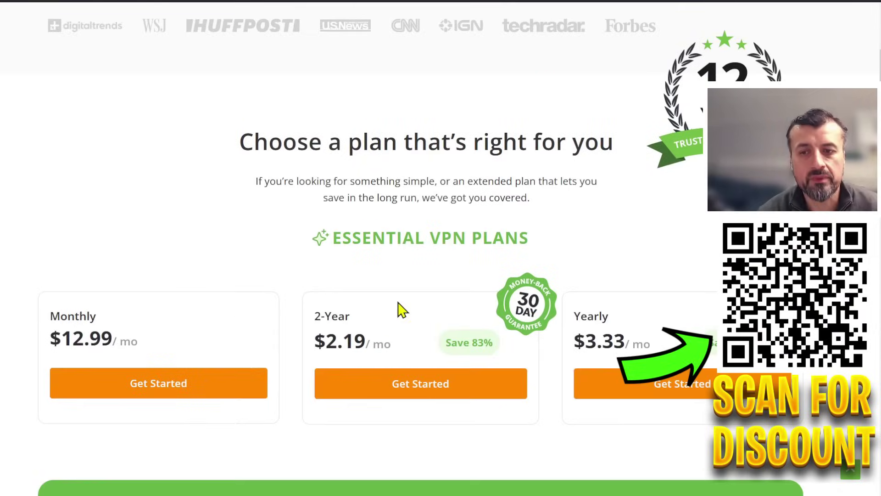